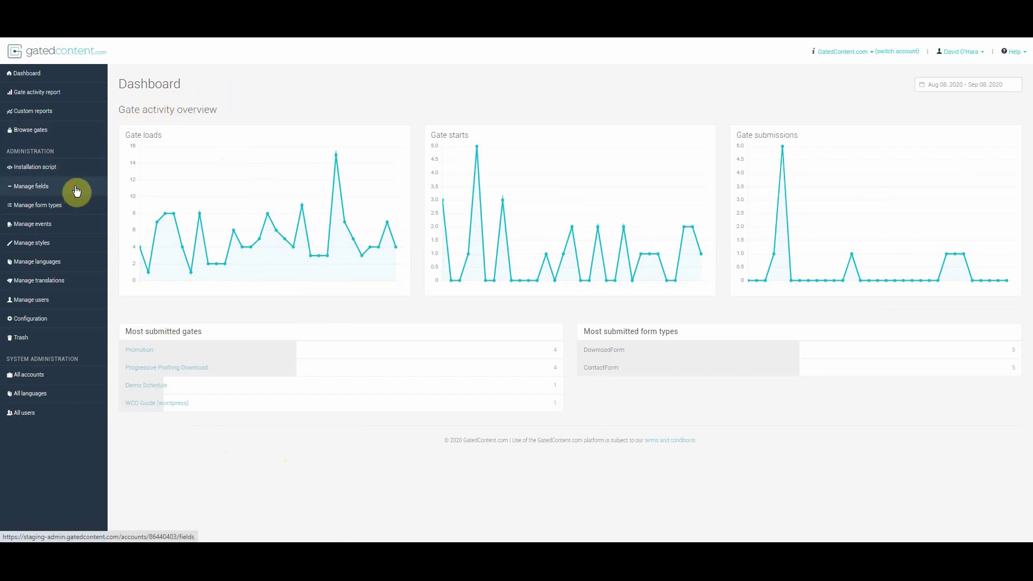
- Open the field management page, filter the visible fields by "com", and clear the filter
click(76, 191)
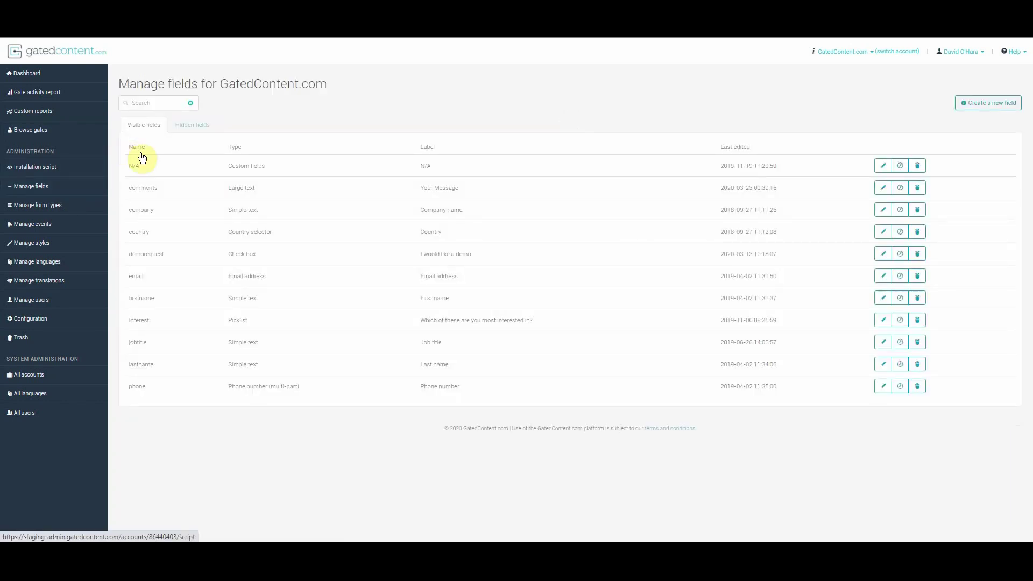
click(132, 102)
text(com)
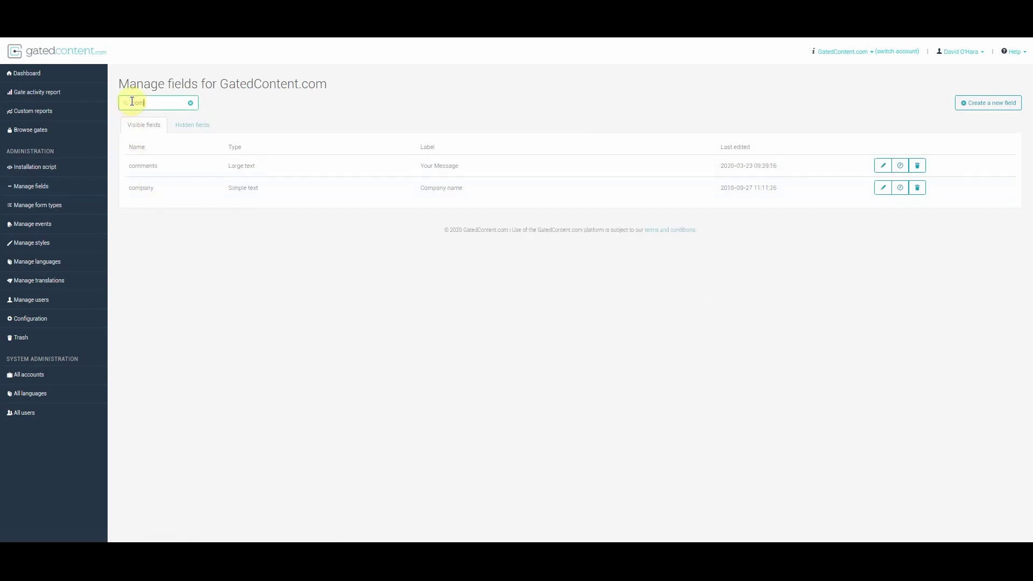
key(BackSpace)
key(BackSpace)
key(BackSpace)
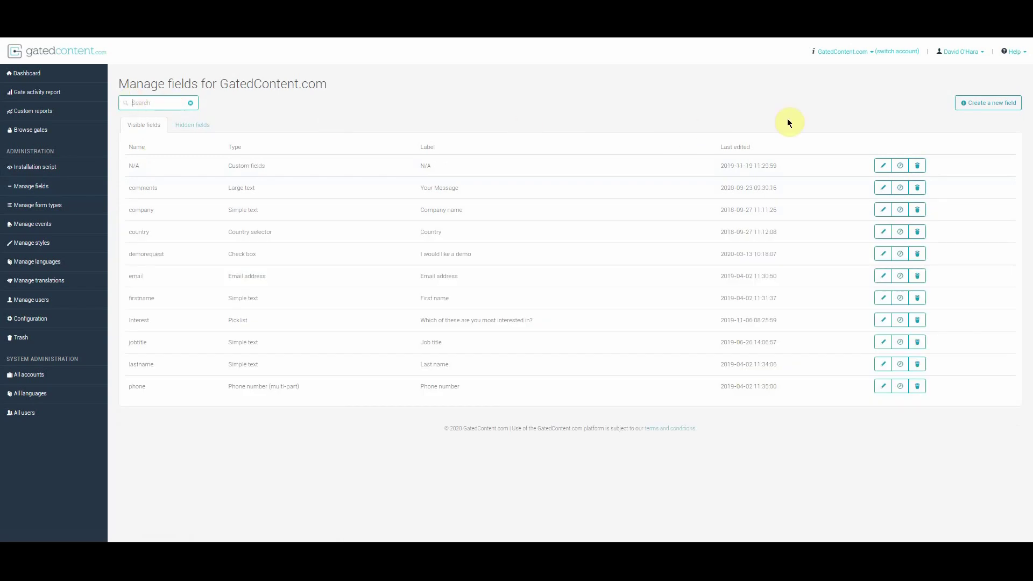
- Start creating a new field, look through the available field types, and set its type to Simple text
click(992, 104)
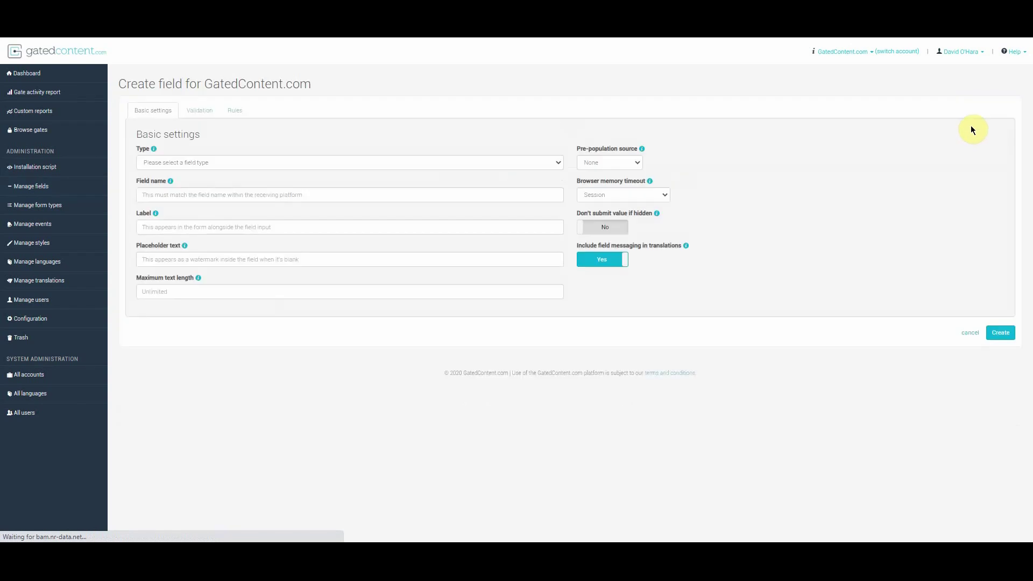
click(552, 161)
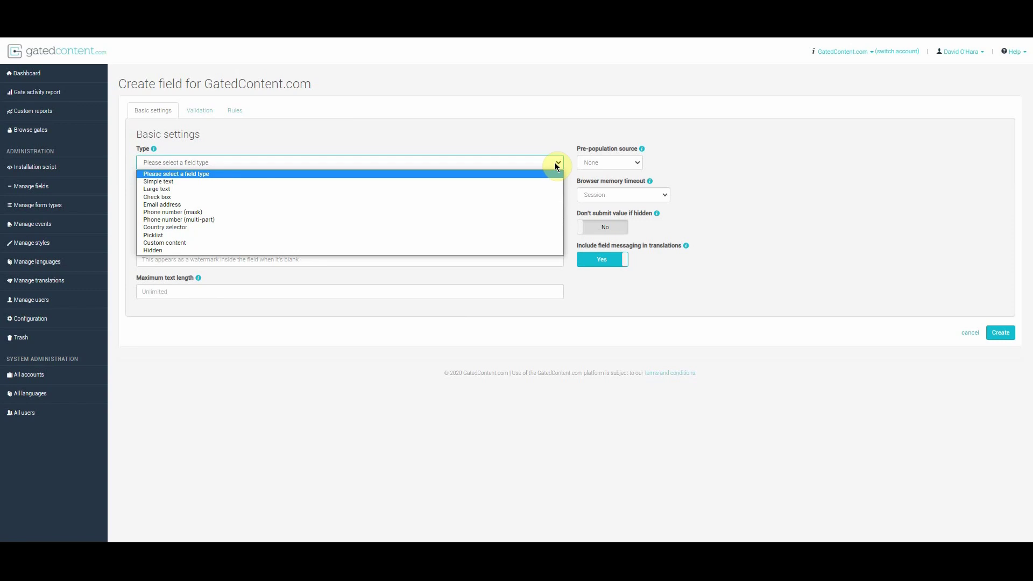
key(Down)
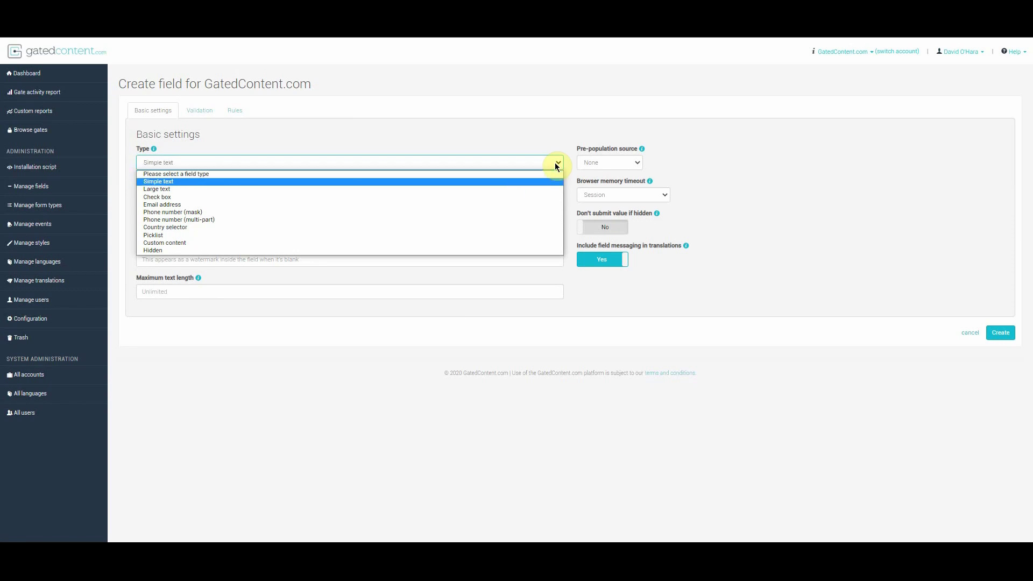
key(Down)
key(Down)
key(Down)
key(Down)
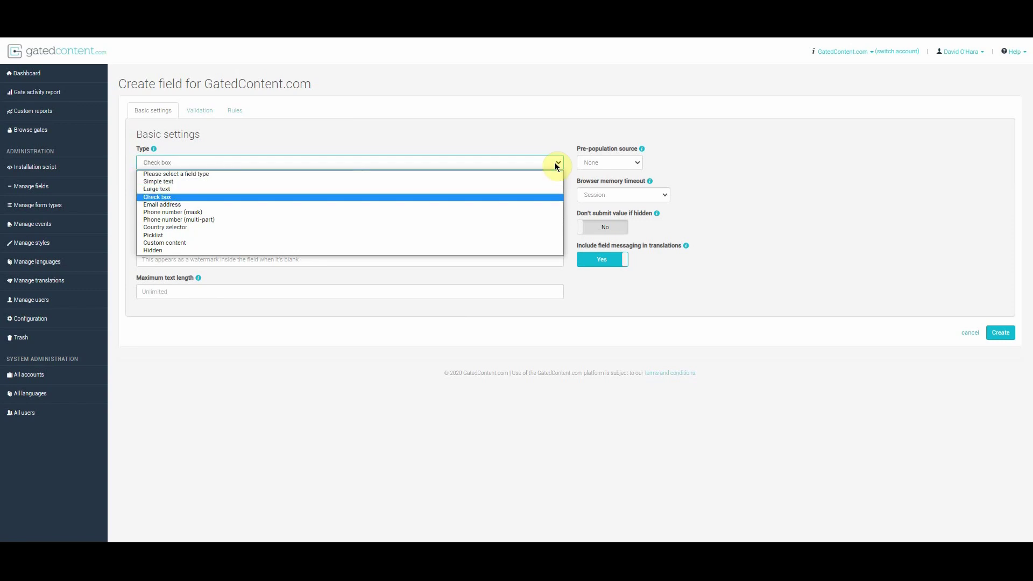
key(Down)
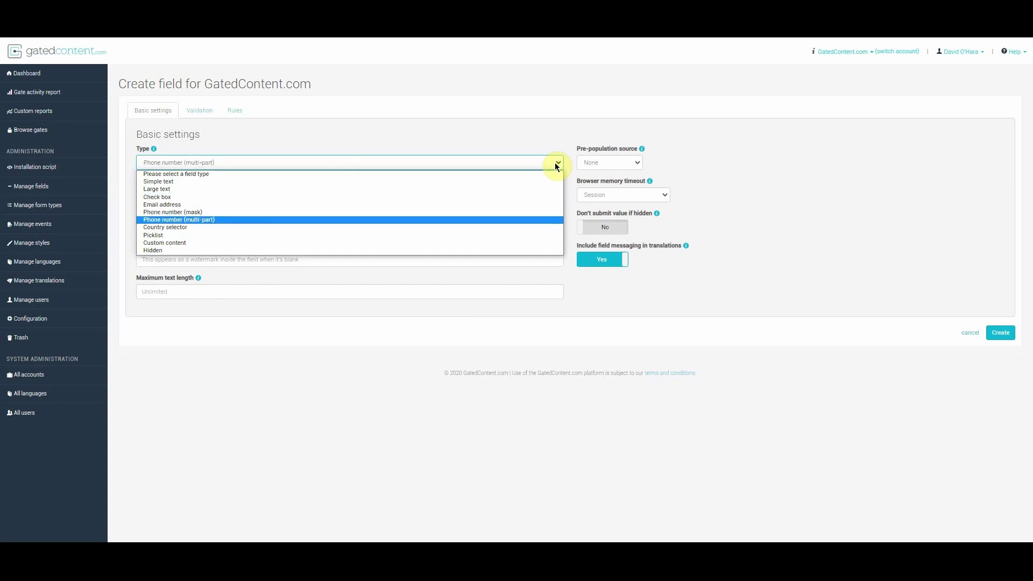
key(Down)
key(Down)
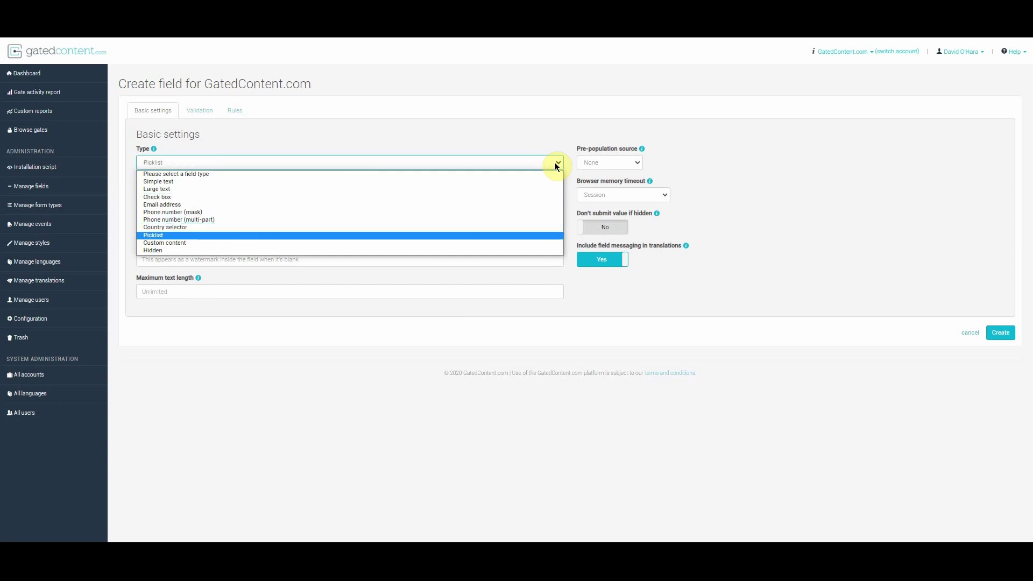
key(Down)
key(Down)
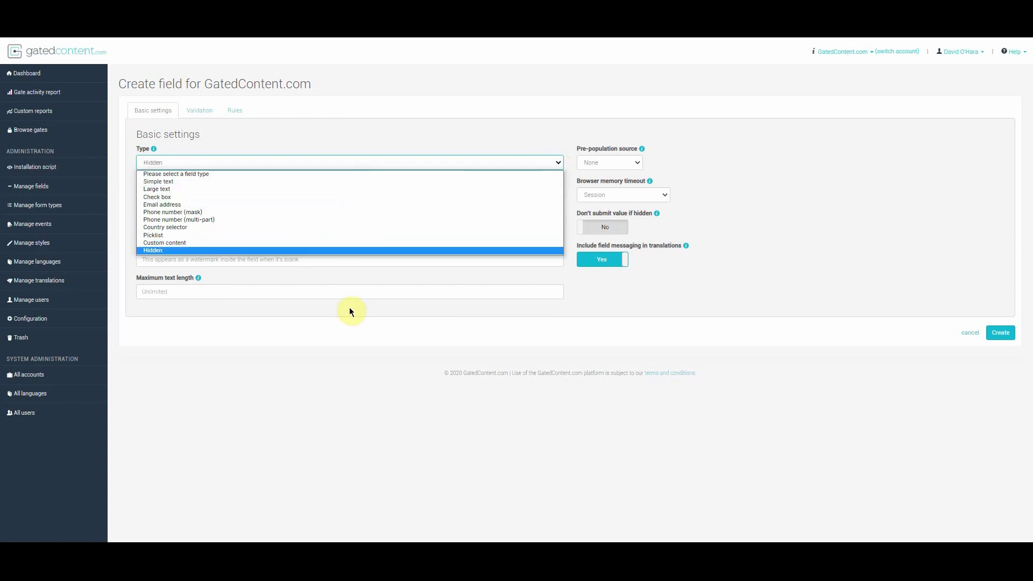
click(335, 322)
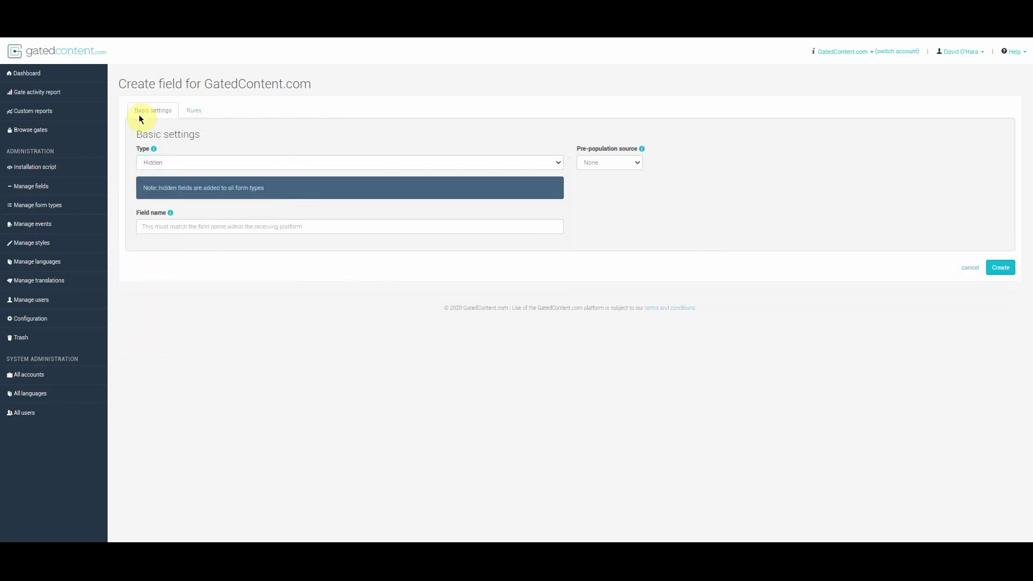
click(172, 161)
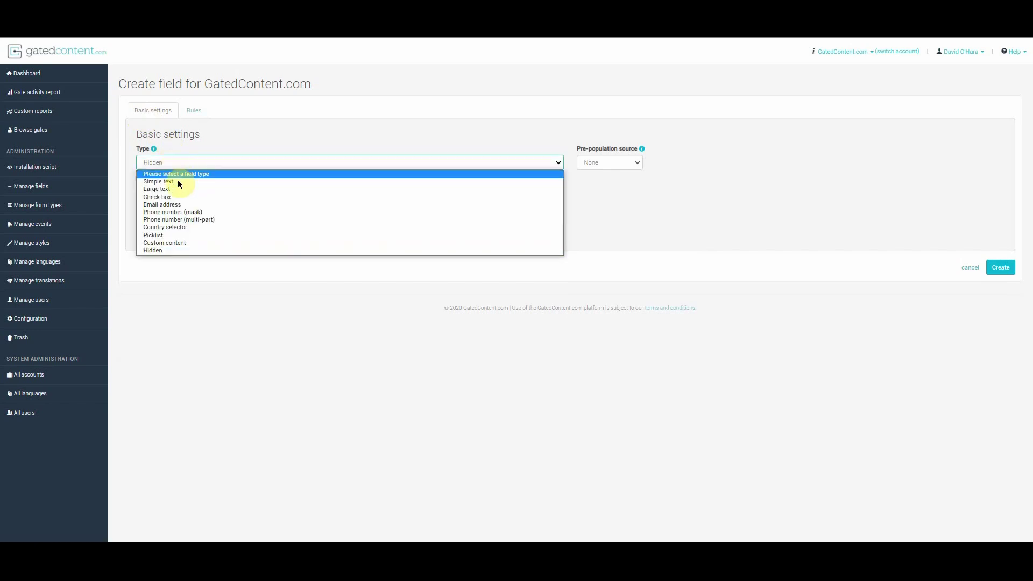
click(179, 182)
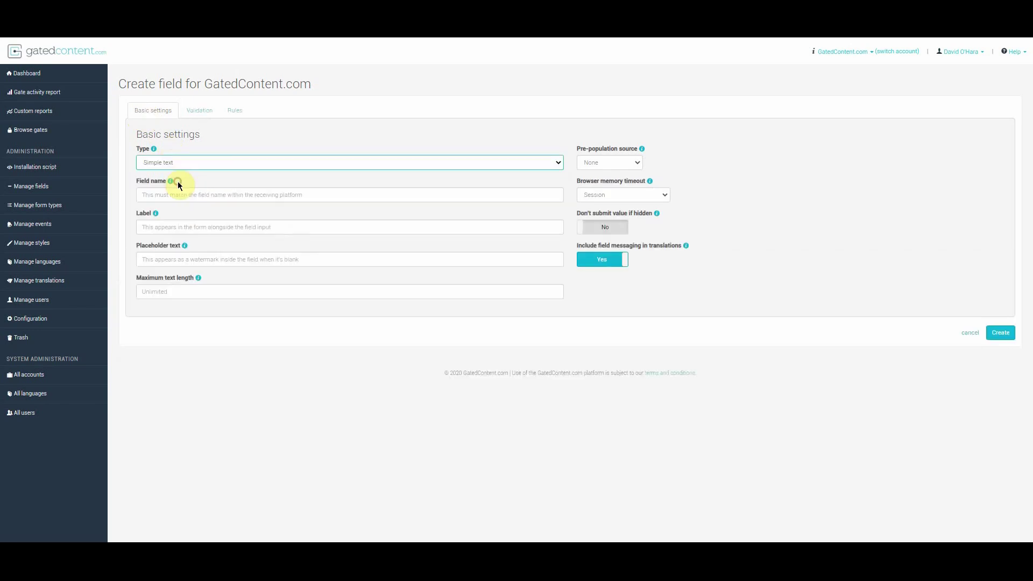
- Examine the new field's Field name, Label and Placeholder text settings without entering anything
click(252, 194)
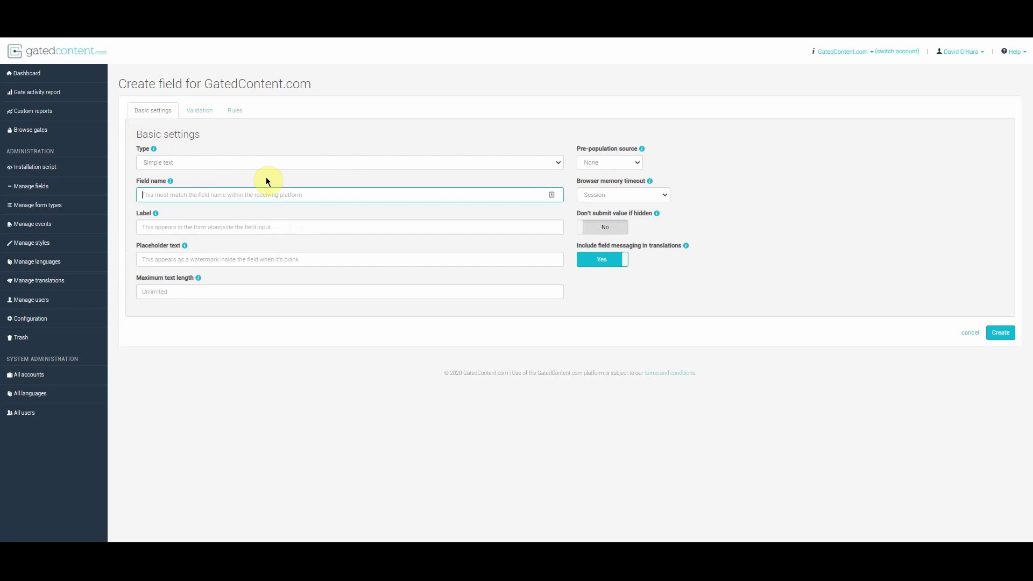
click(280, 226)
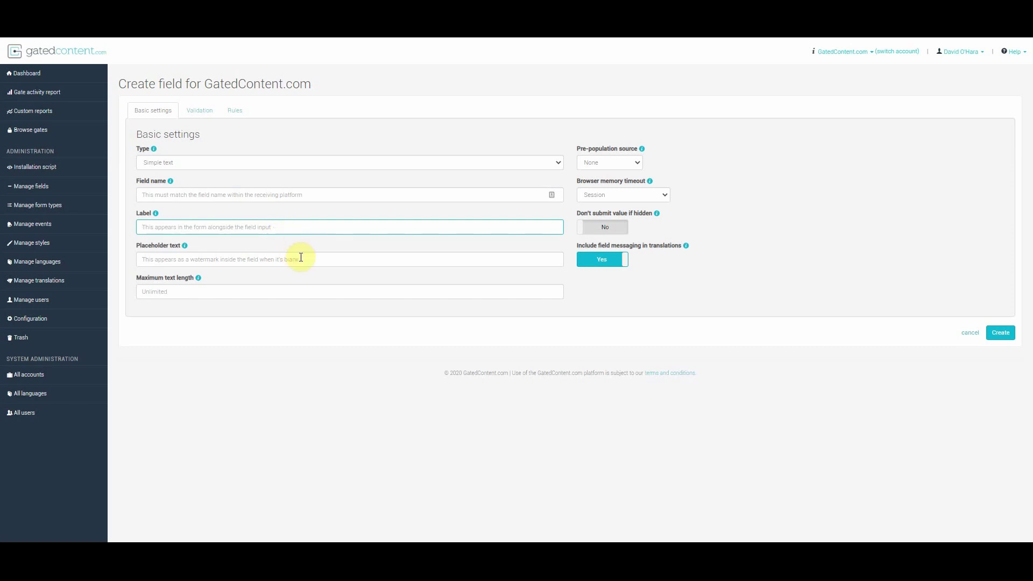
click(332, 262)
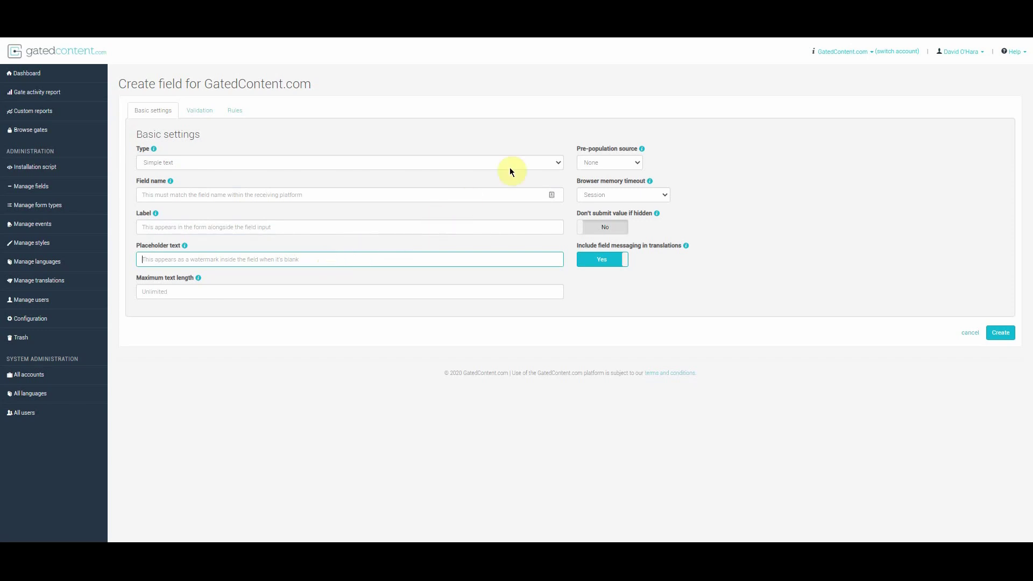
- Look through the pre-population sources, try Form field as the source, and view the form fields it offers
click(635, 163)
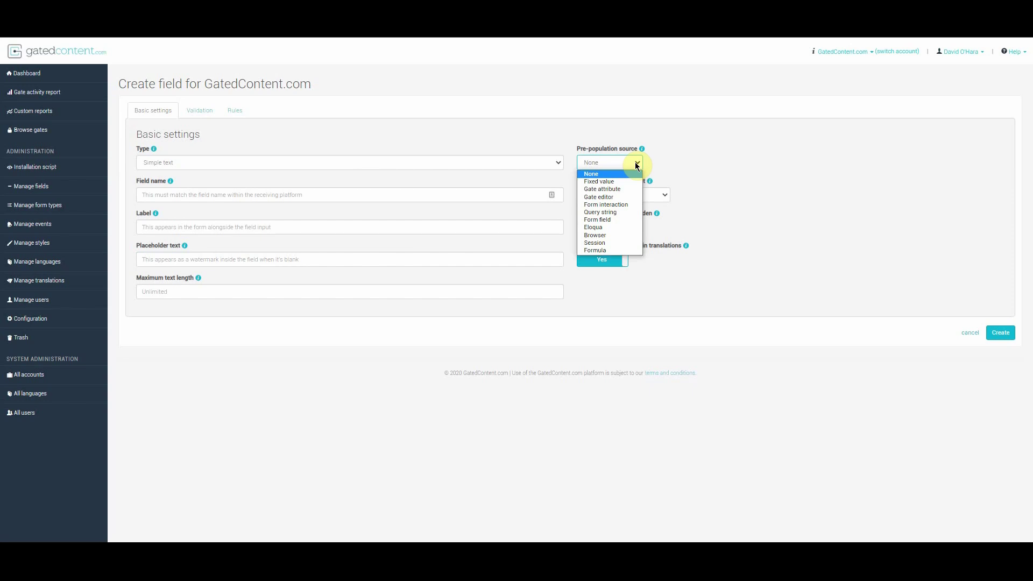
key(Down)
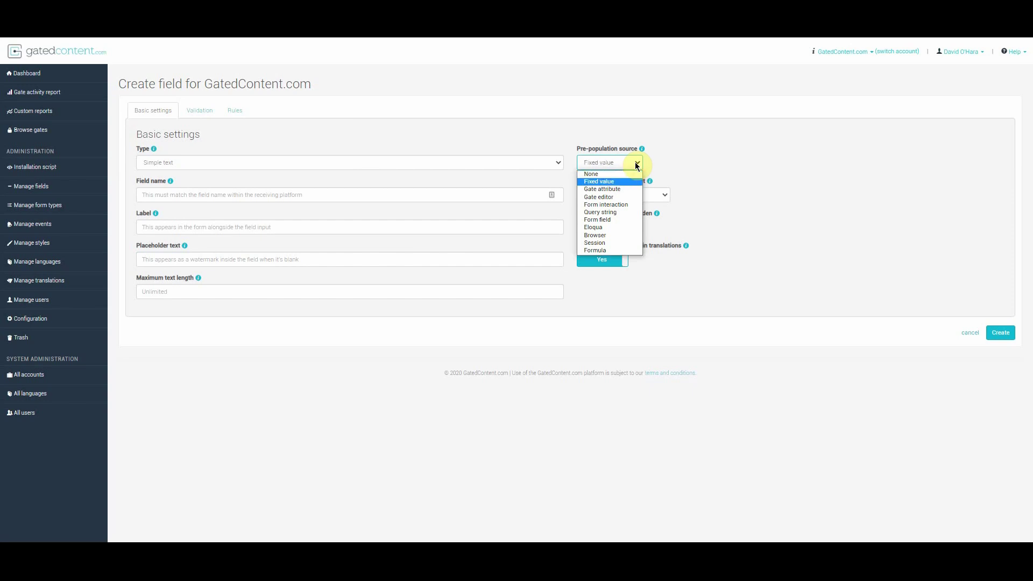
key(Down)
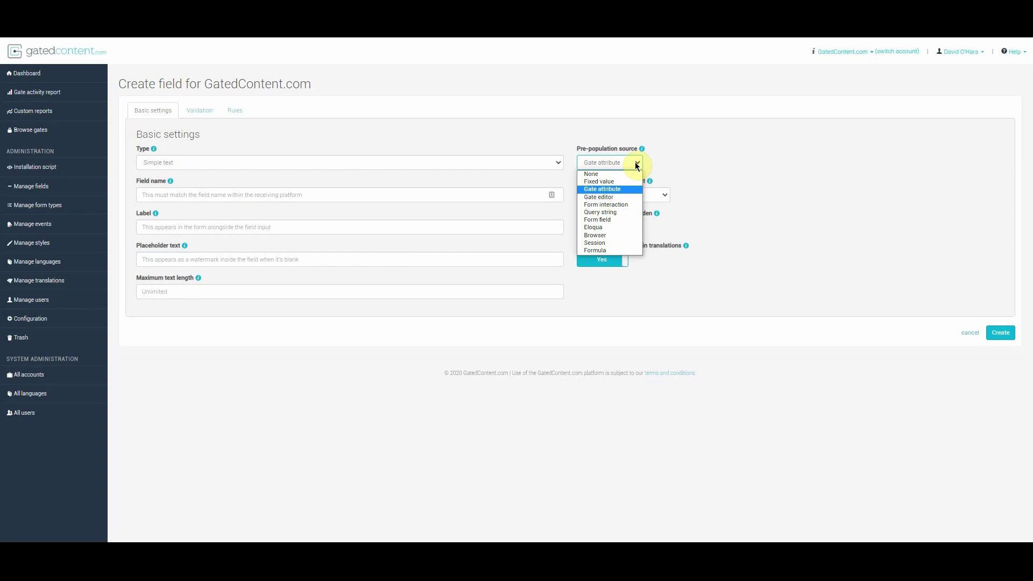
key(Down)
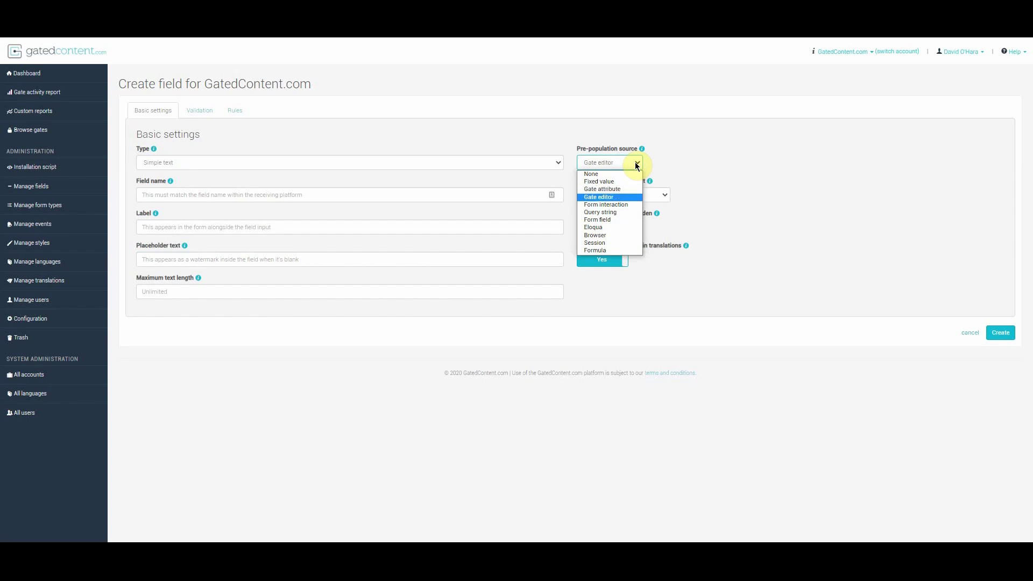
key(Down)
key(Down)
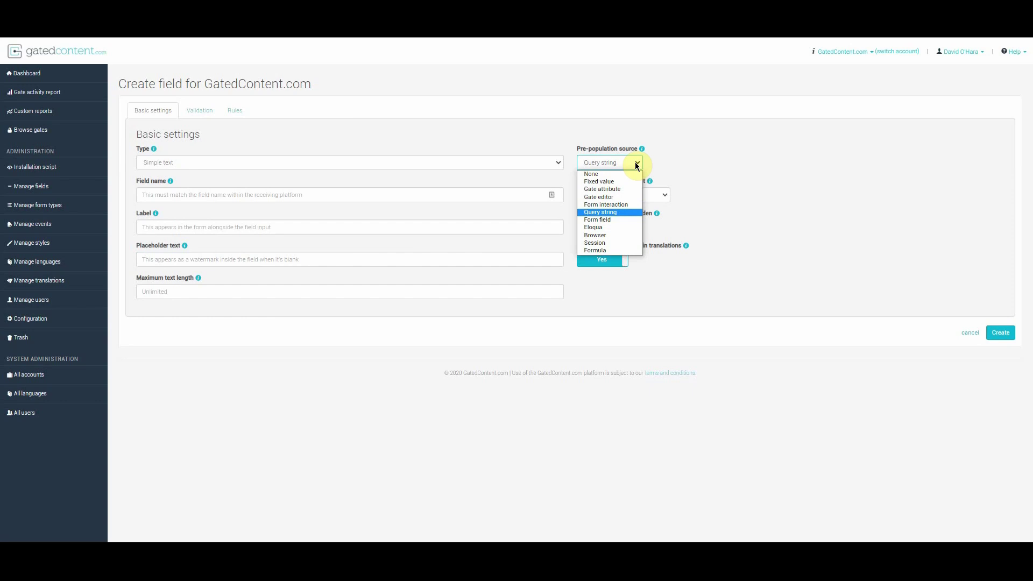
key(Down)
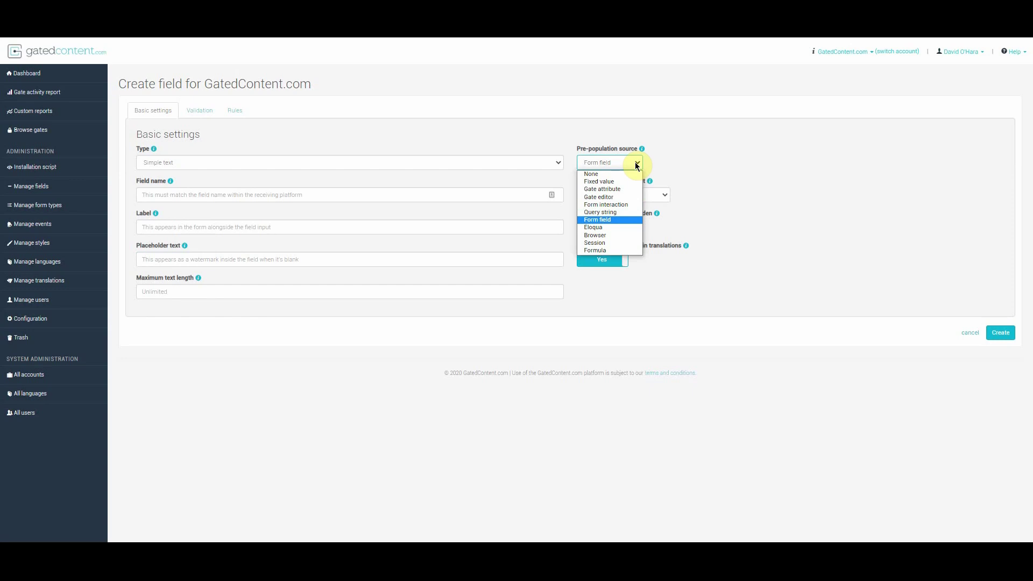
click(620, 219)
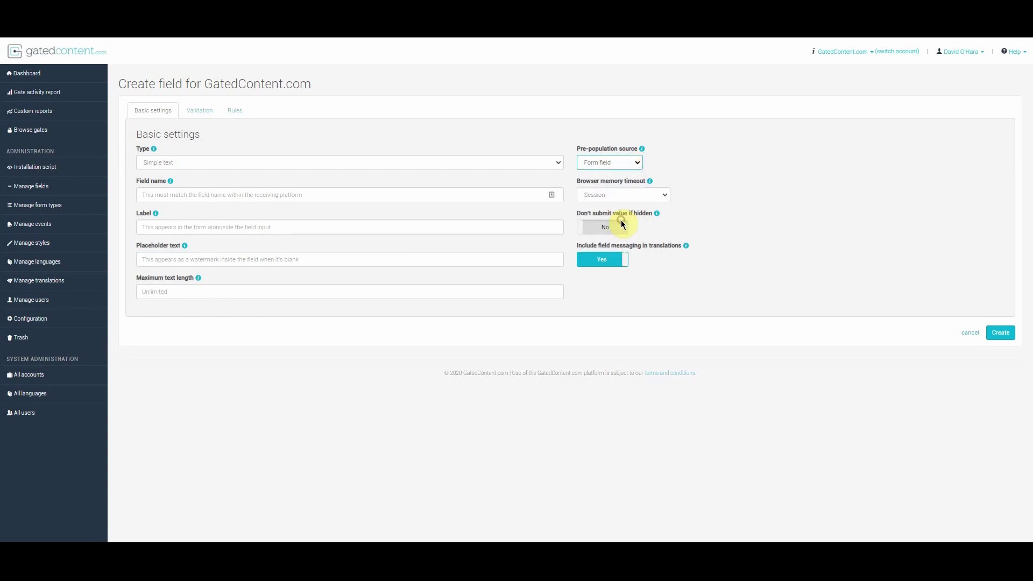
click(677, 163)
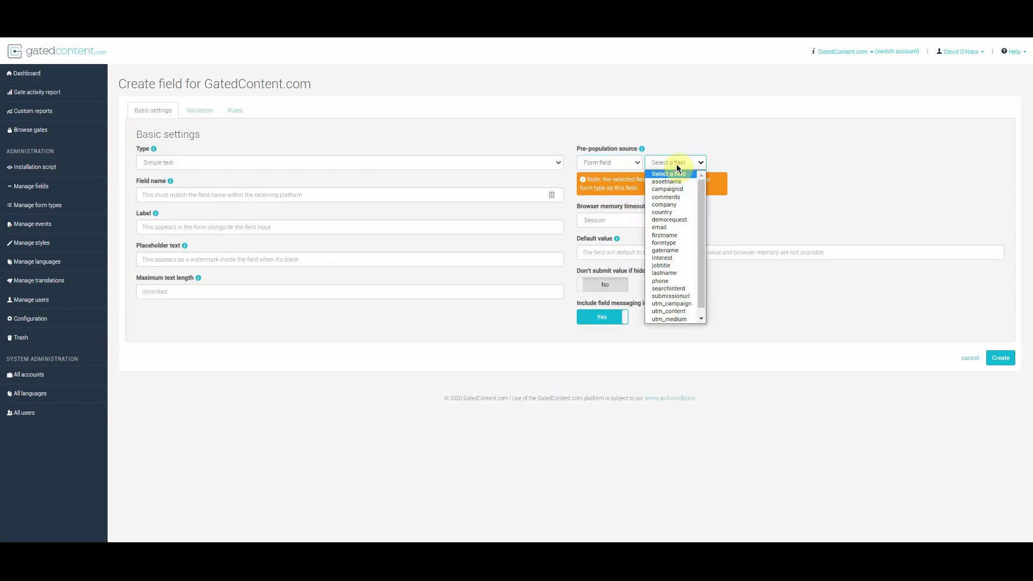
click(676, 163)
- Try Eloqua and Browser as the pre-population source, and view the browser values that can be selected
click(635, 163)
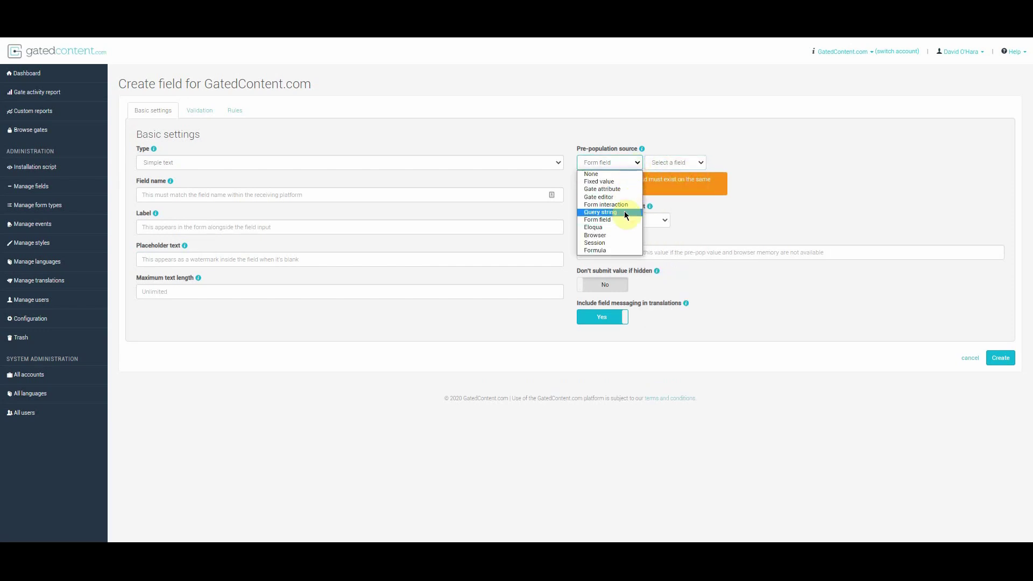
click(624, 226)
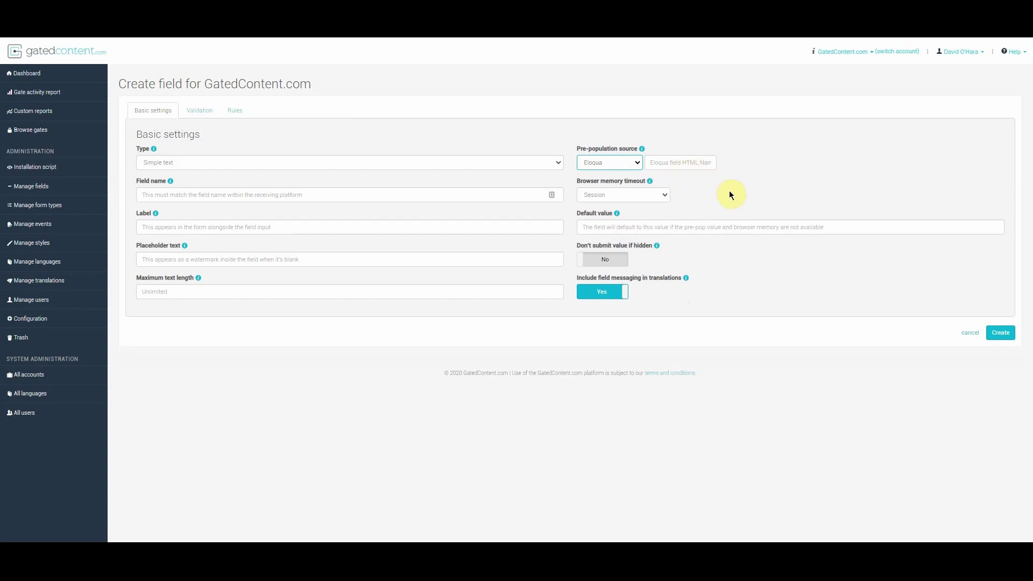
click(635, 167)
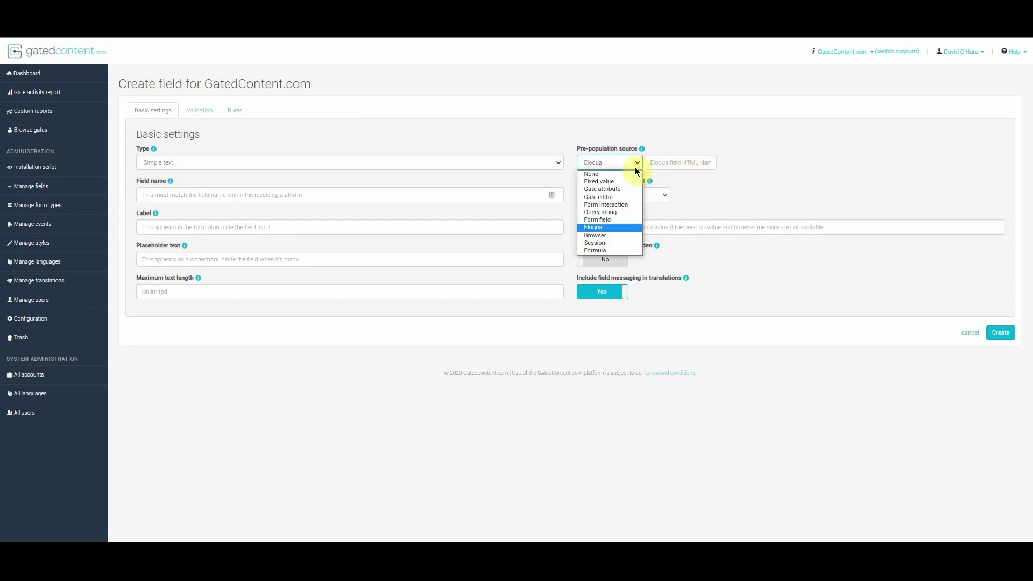
click(621, 235)
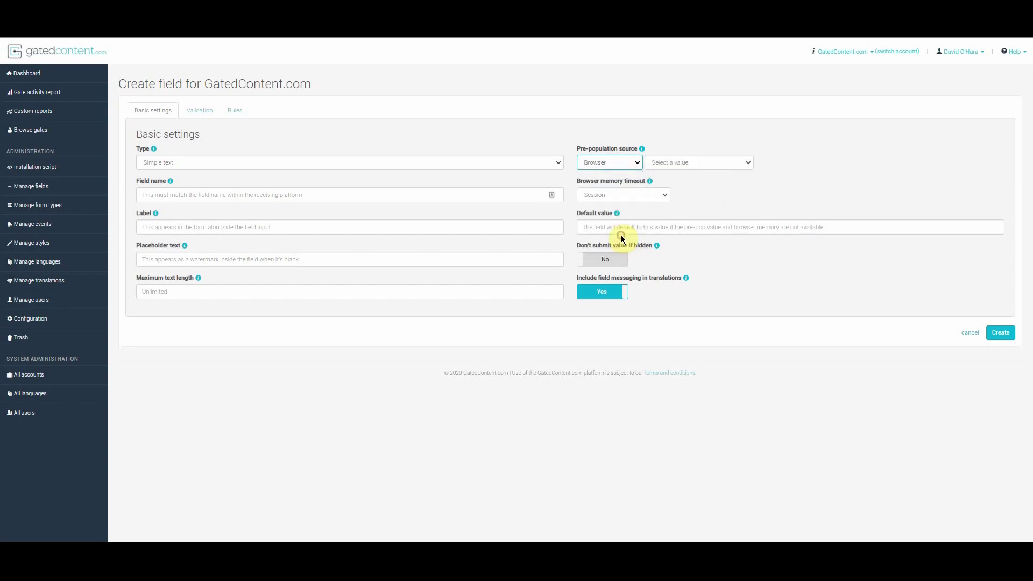
click(726, 164)
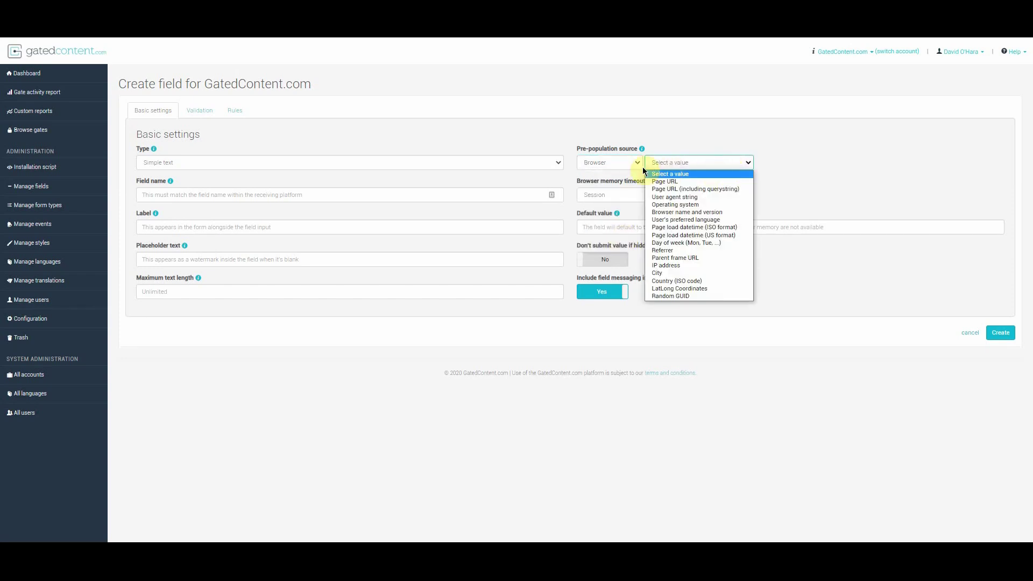
- Set the pre-population source to Formula and view the attribute sources available for insertion, without inserting any
click(628, 162)
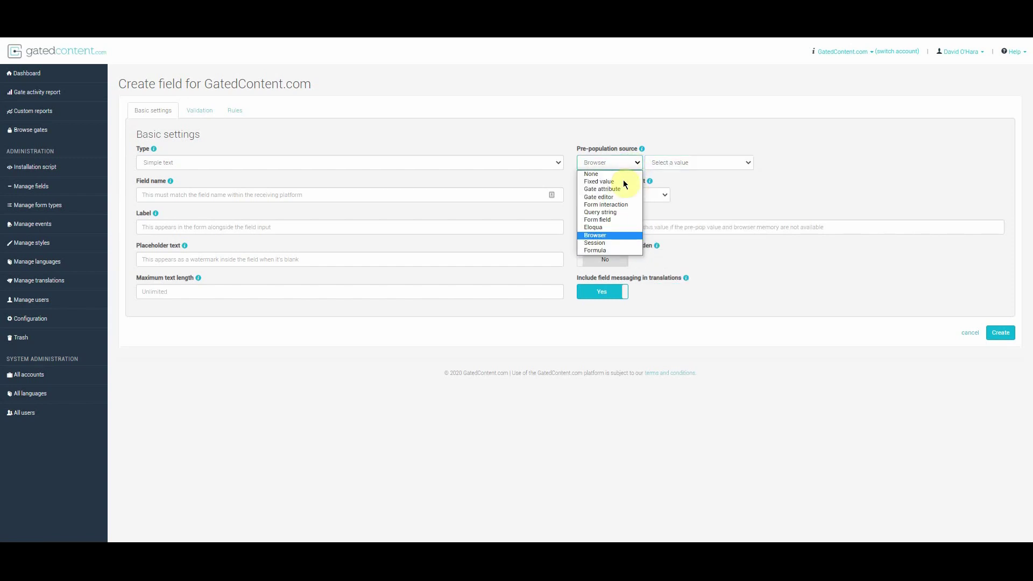
click(612, 250)
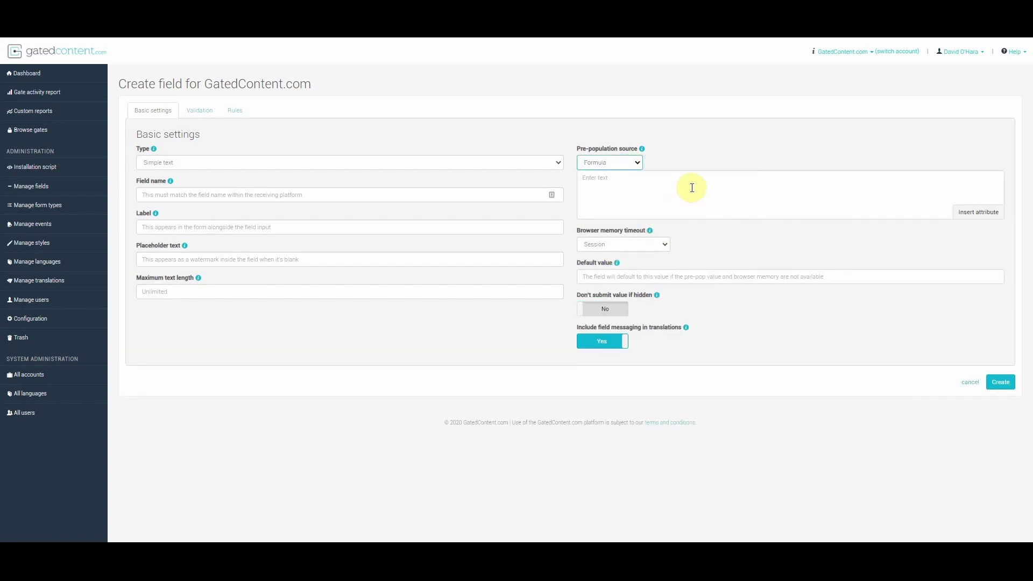
click(977, 213)
click(452, 103)
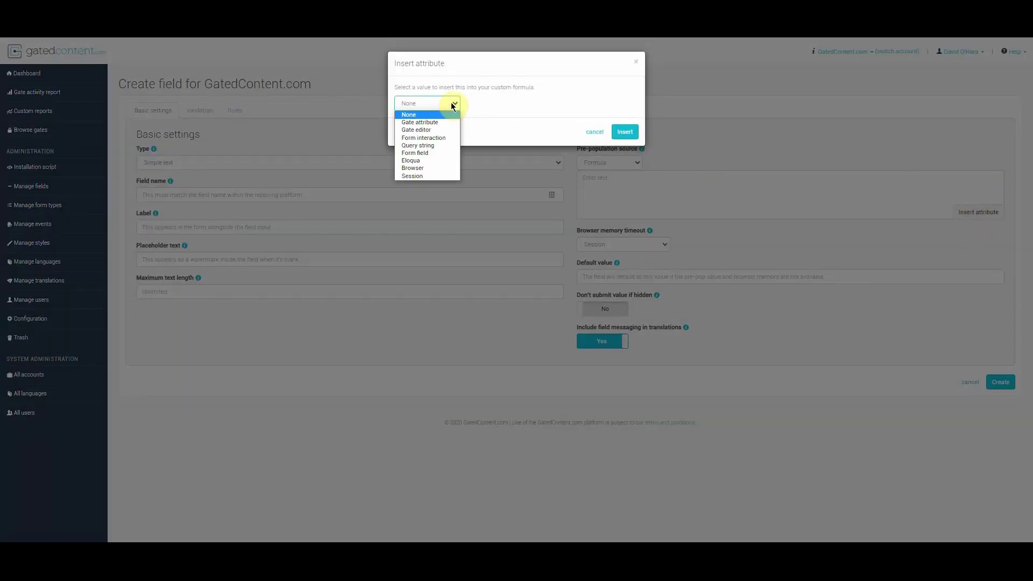
click(451, 102)
click(594, 132)
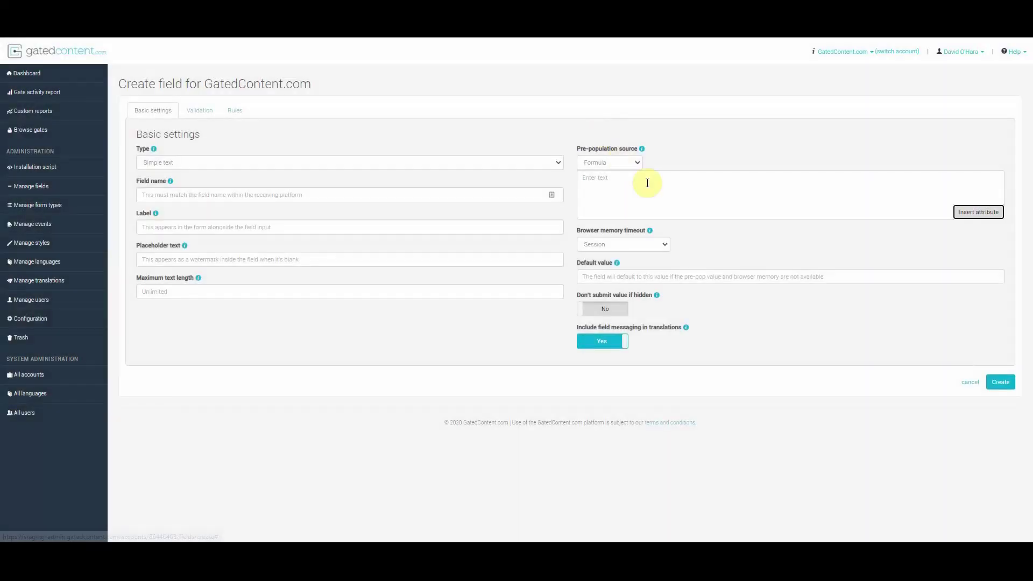
- Review the browser memory timeout options and keep the setting at Session
click(664, 244)
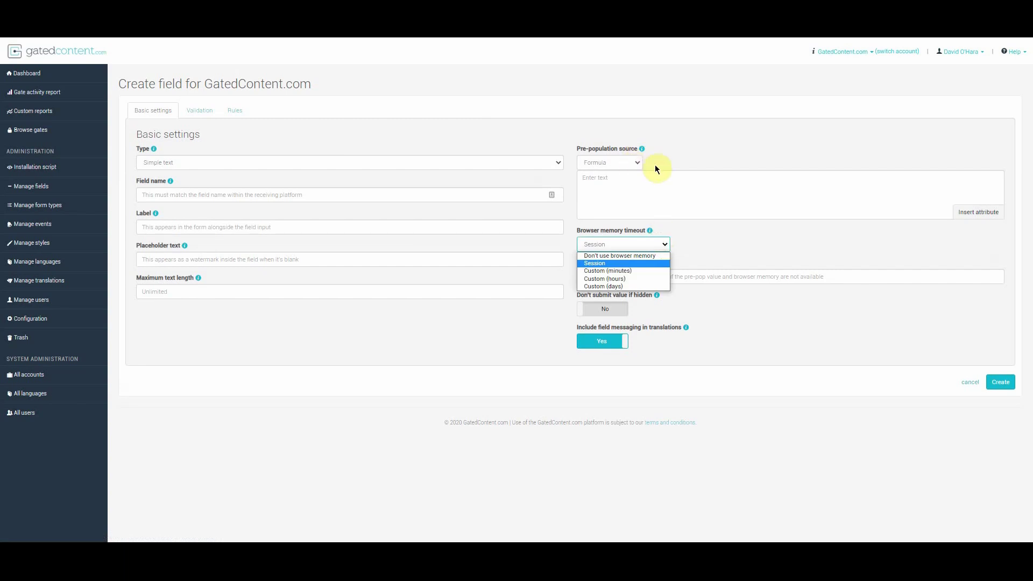
click(675, 164)
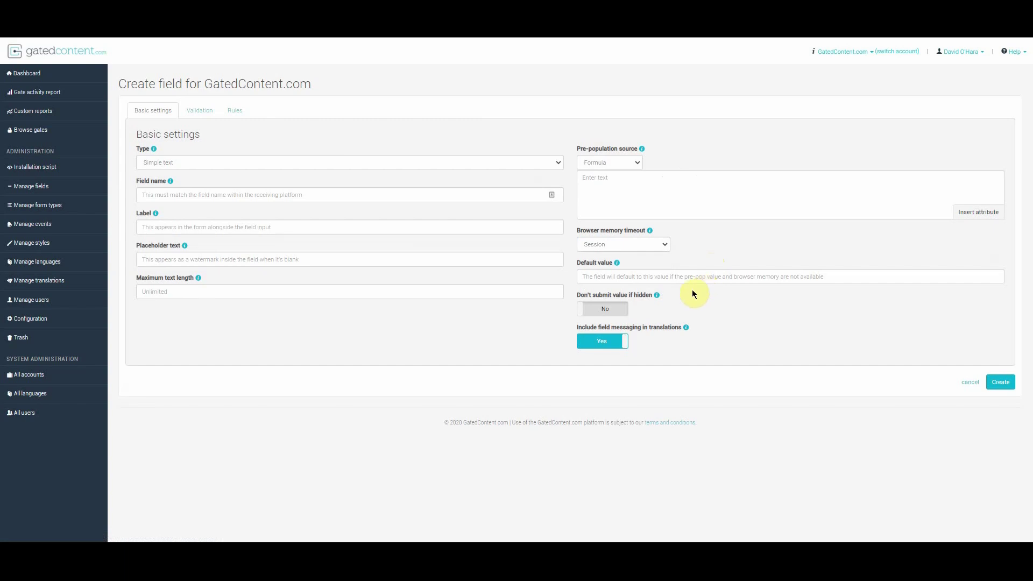
- Try excluding the field messaging from translations, and switch its inclusion back on
click(623, 342)
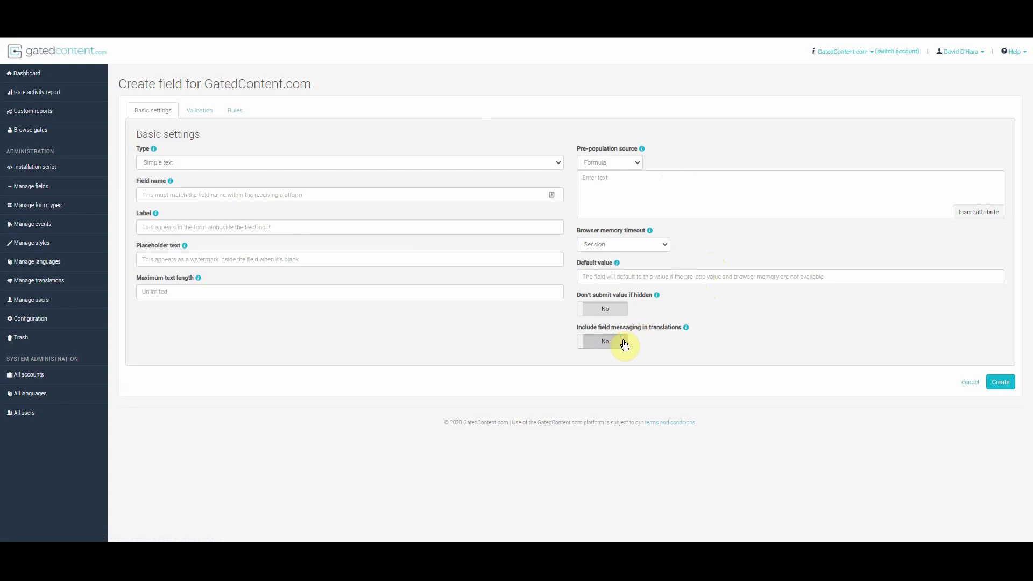
click(624, 343)
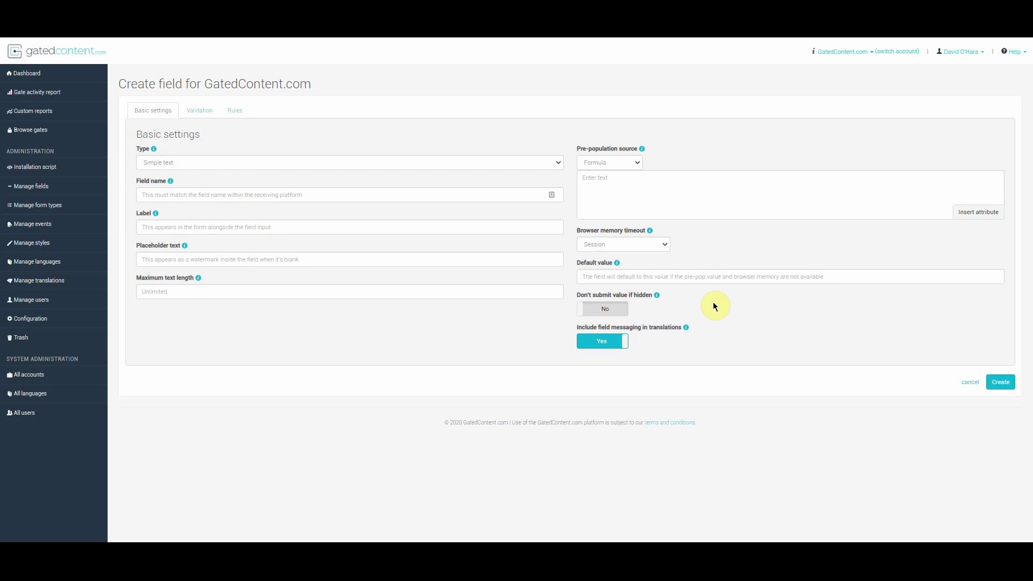
- Try Check box as the field type and enter TRUE as its checked value
click(547, 167)
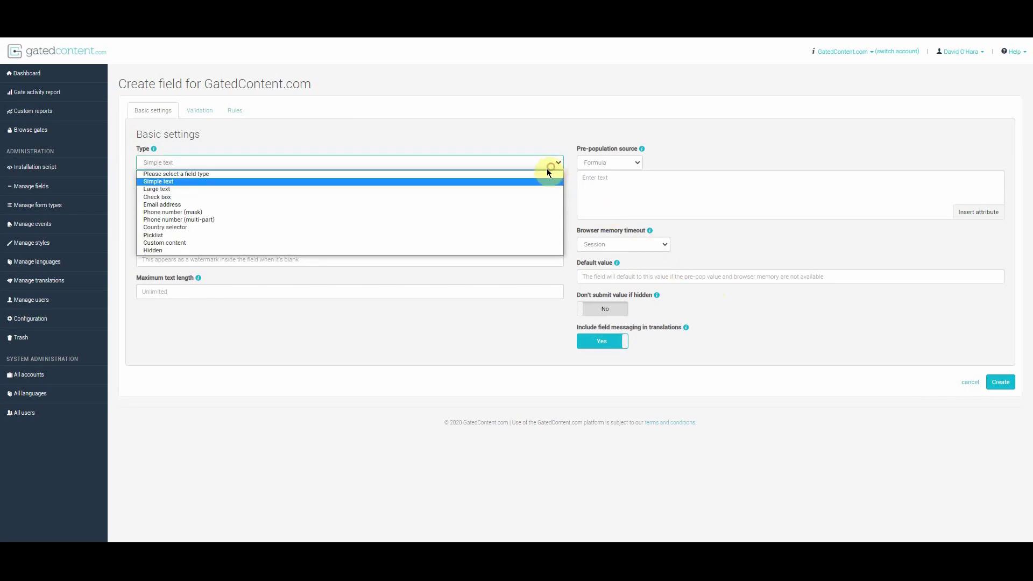
click(543, 196)
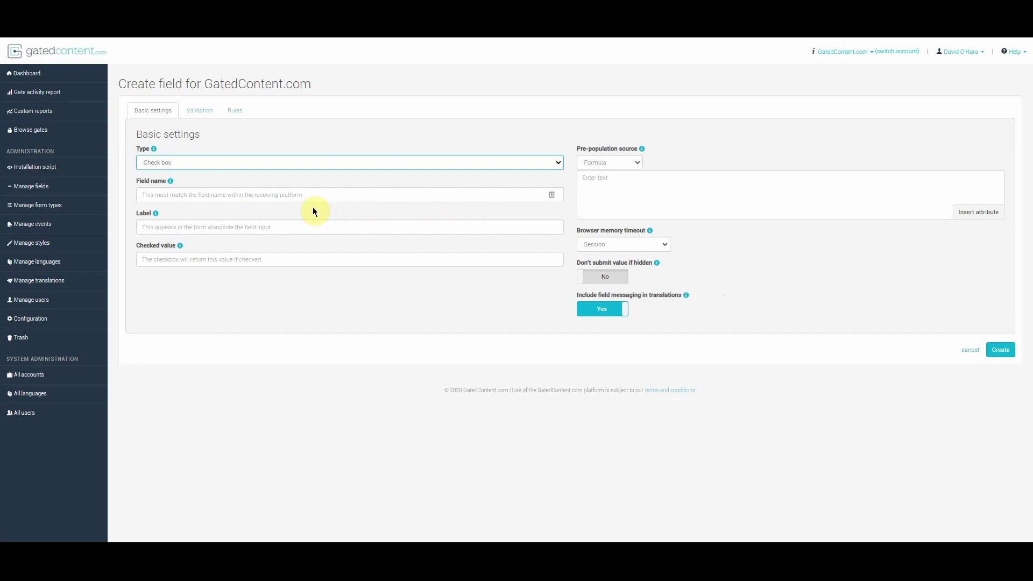
click(283, 257)
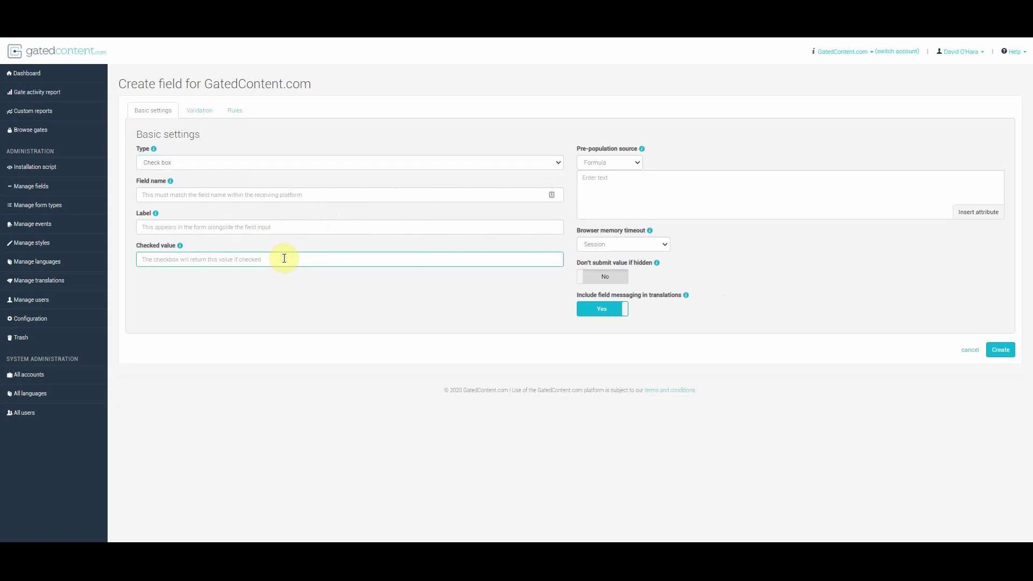
text(TRUE)
click(283, 287)
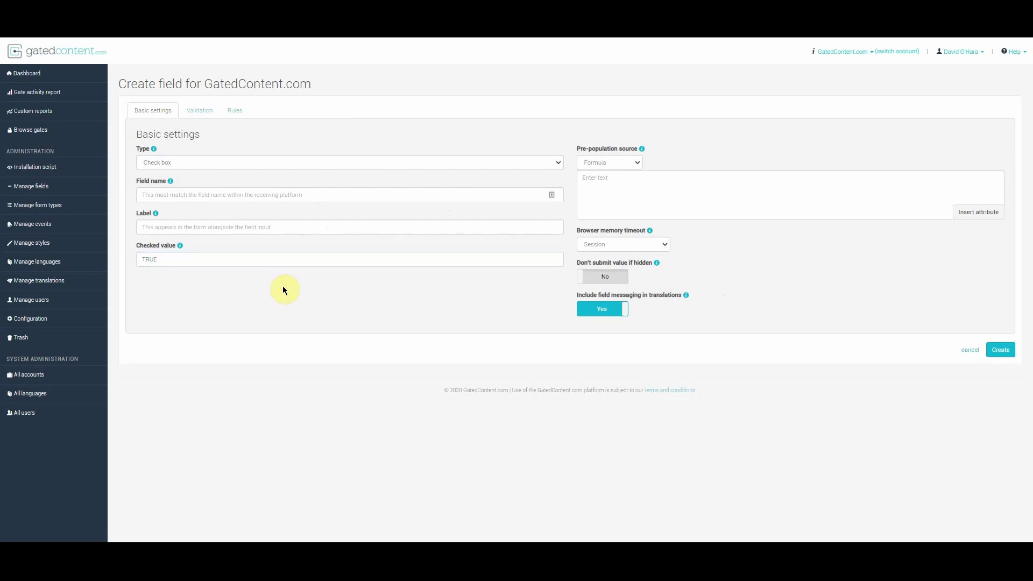
- Set the field type to Picklist and add an option with value 1 and label "Option 1"
click(366, 165)
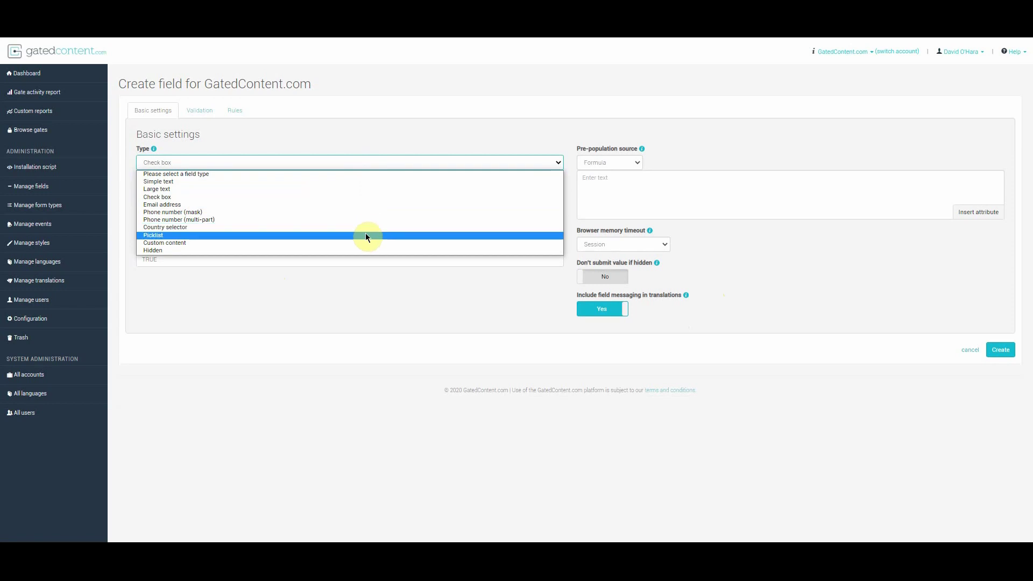
click(366, 236)
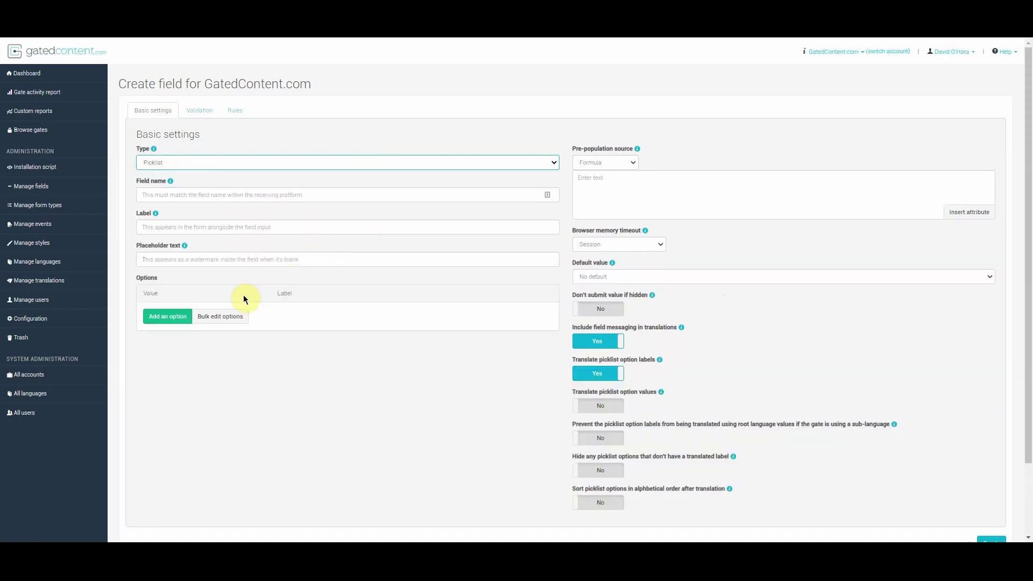
click(180, 316)
click(181, 321)
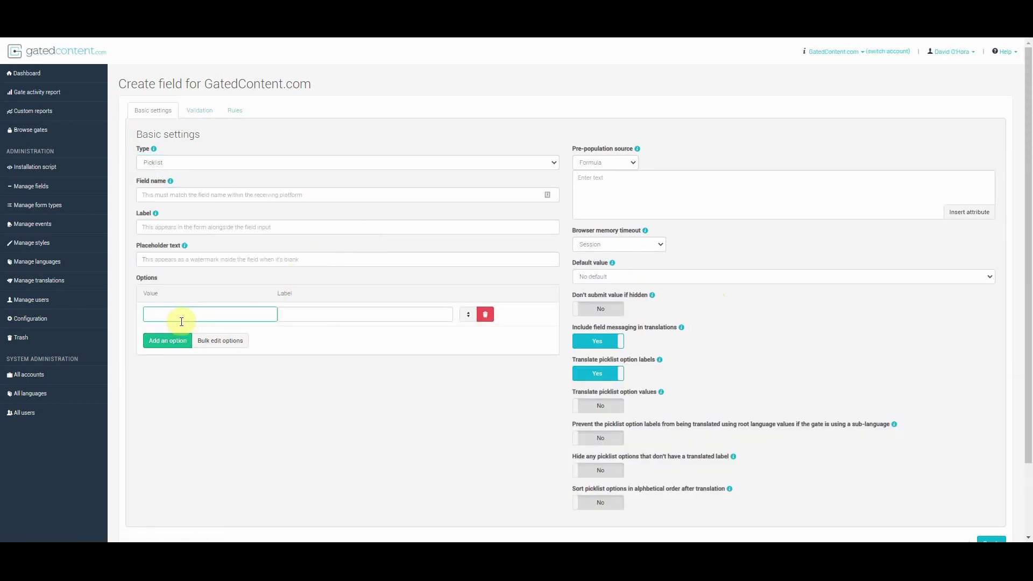
text(1)
click(294, 319)
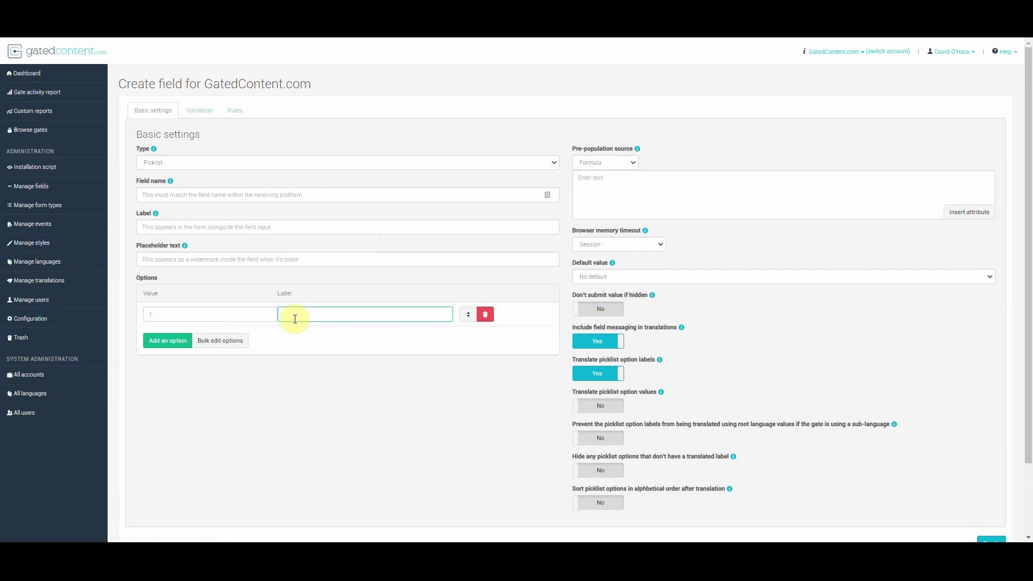
text(Option 1)
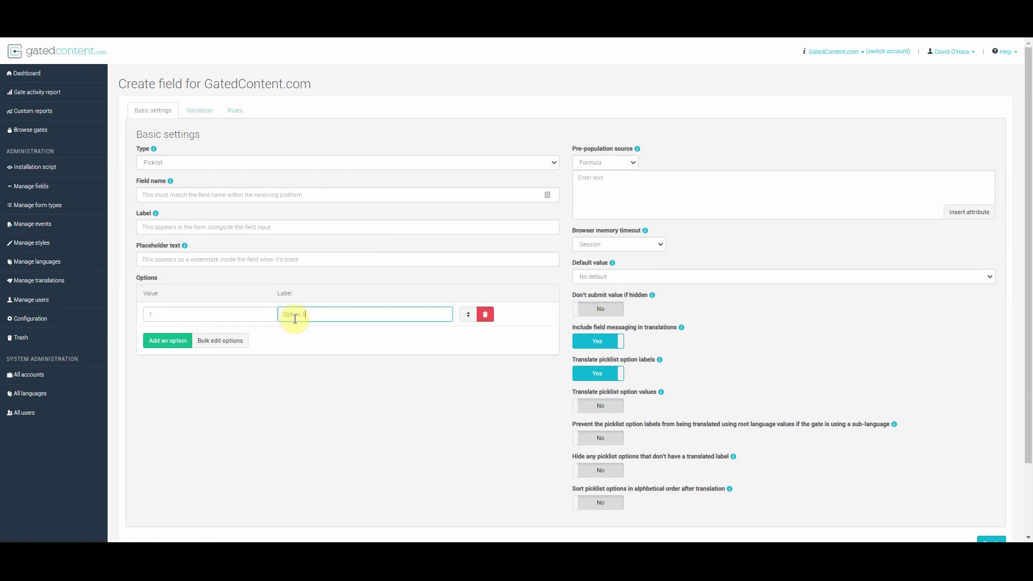
- Bulk edit the picklist options to add a second line, "2|Option2", and update the options
click(239, 341)
click(431, 164)
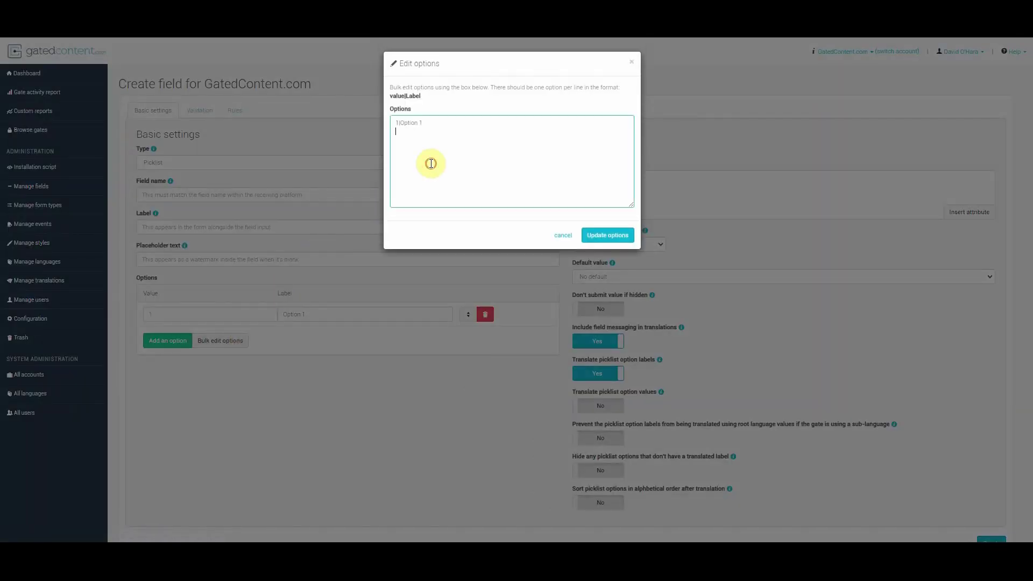
text(2|Option2)
click(592, 234)
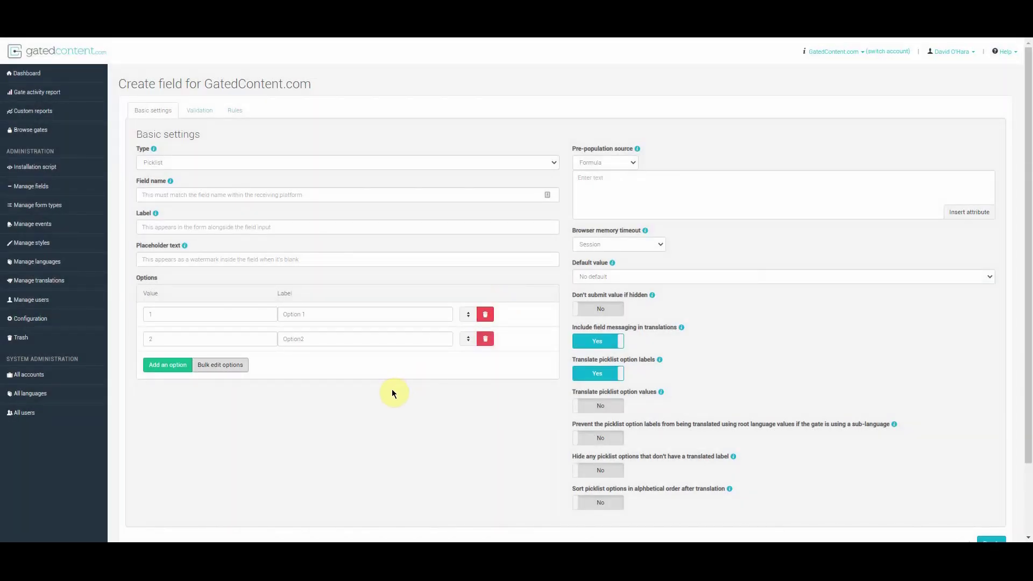
- Add an empty custom validator row in the field's validation settings
click(206, 117)
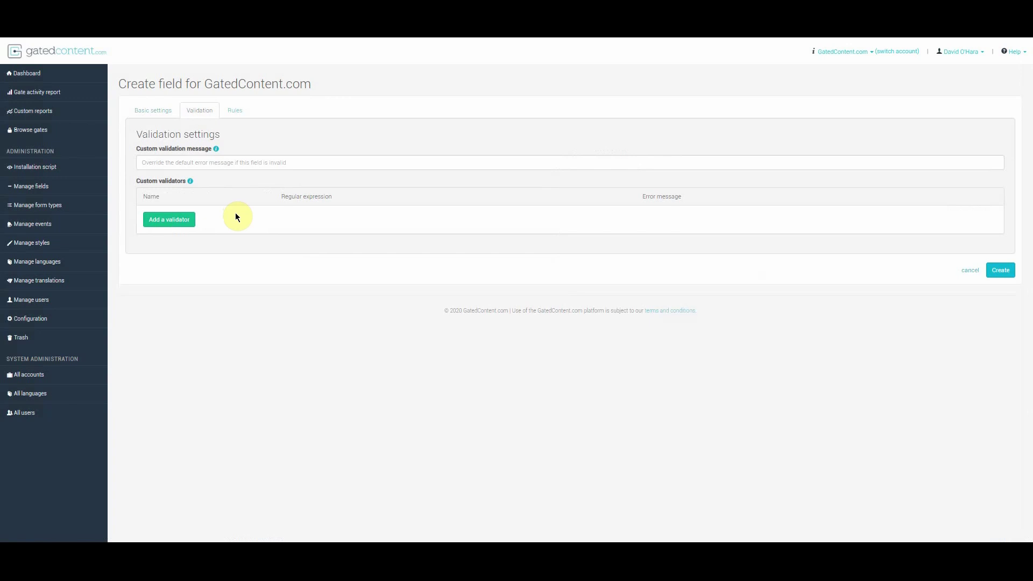
click(168, 224)
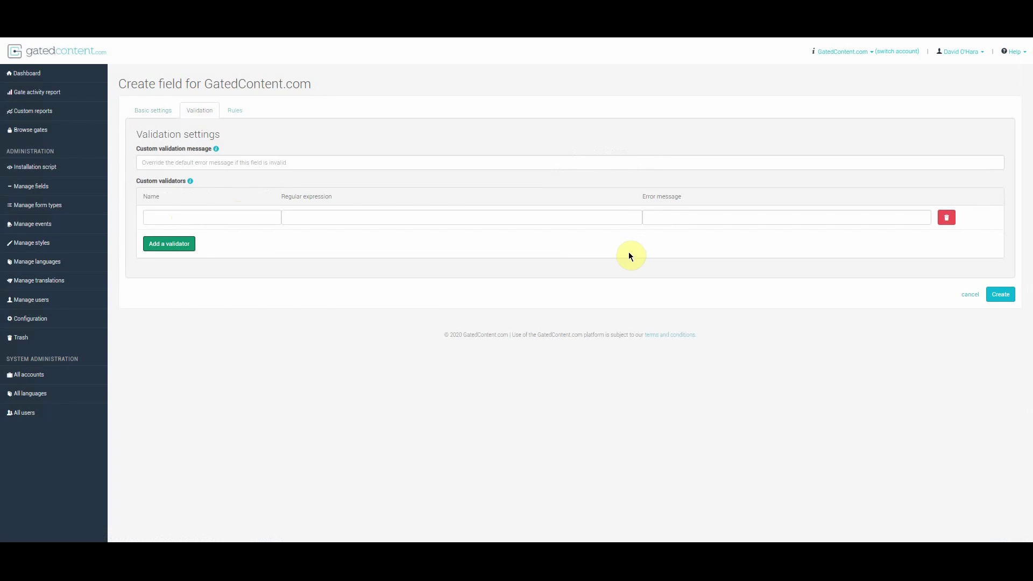
- Add a new rule to the field, view its triggers without choosing one, and start adding a condition
click(245, 112)
click(173, 197)
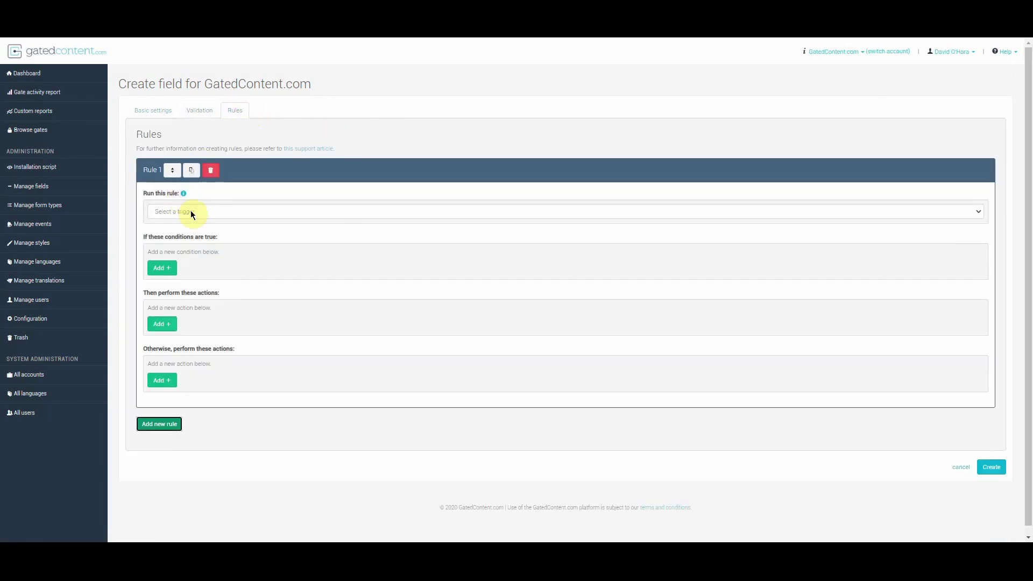
click(190, 211)
click(195, 246)
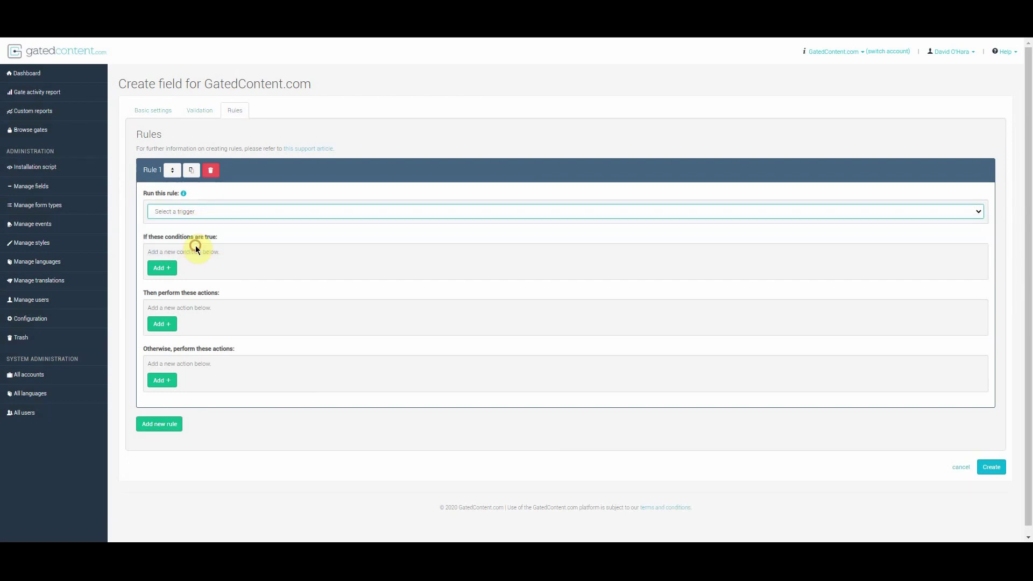
click(171, 268)
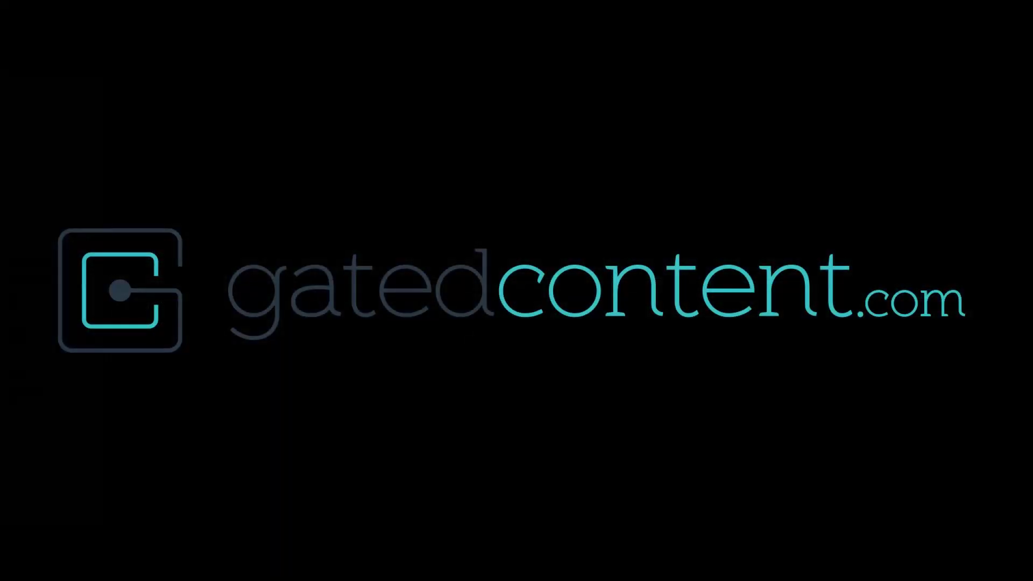